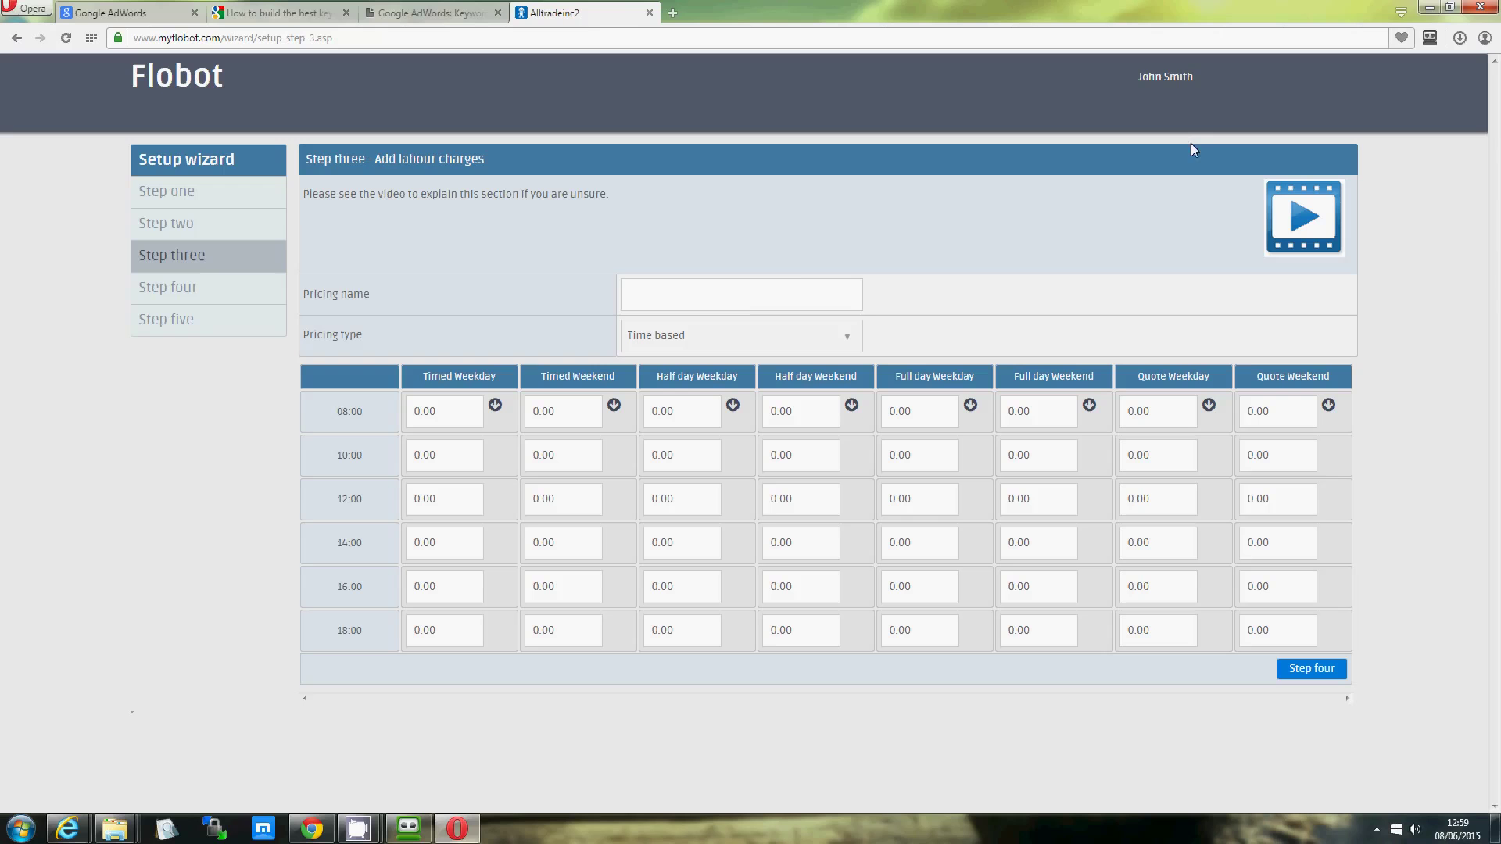
# Step: Start entering 'All Prices' in the labour Pricing name field
pyautogui.click(742, 298)
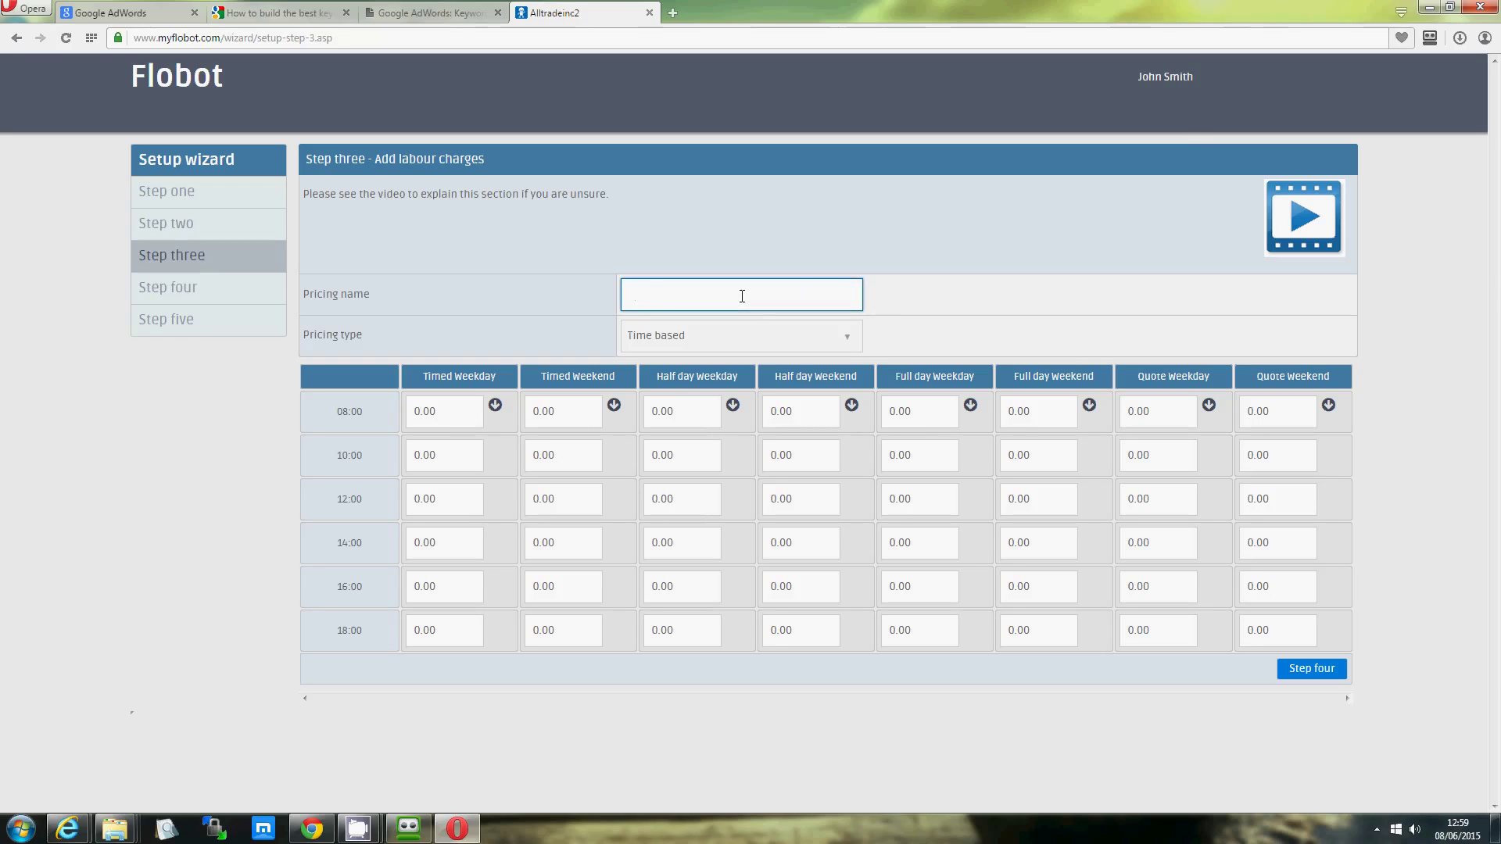
pyautogui.write('All ')
pyautogui.write('Pri')
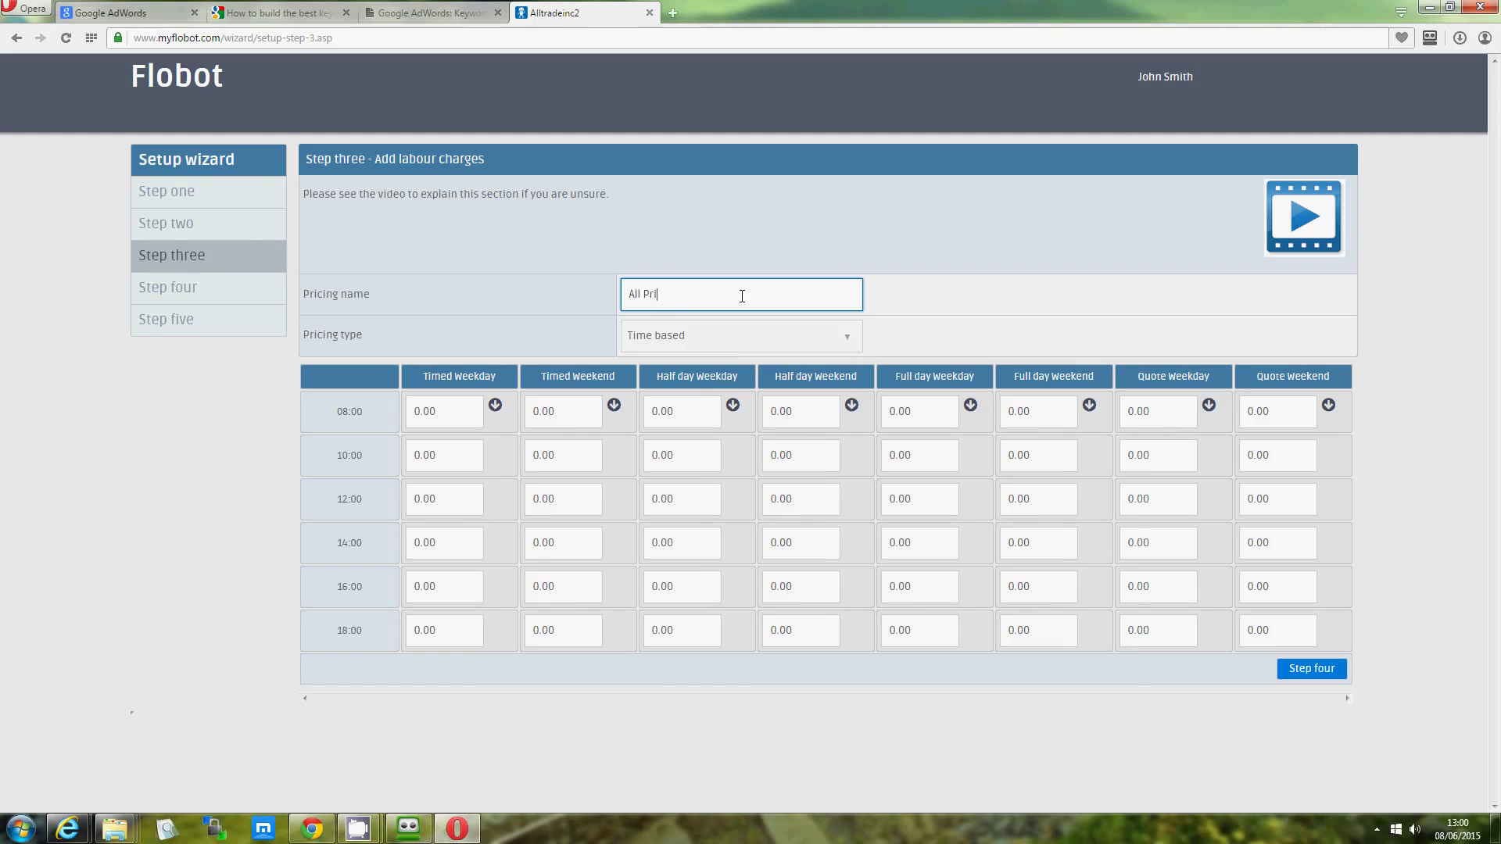
pyautogui.write('ces')
# Step: Set the labour pricing type to Fixed rate, then return to the name field
pyautogui.click(736, 347)
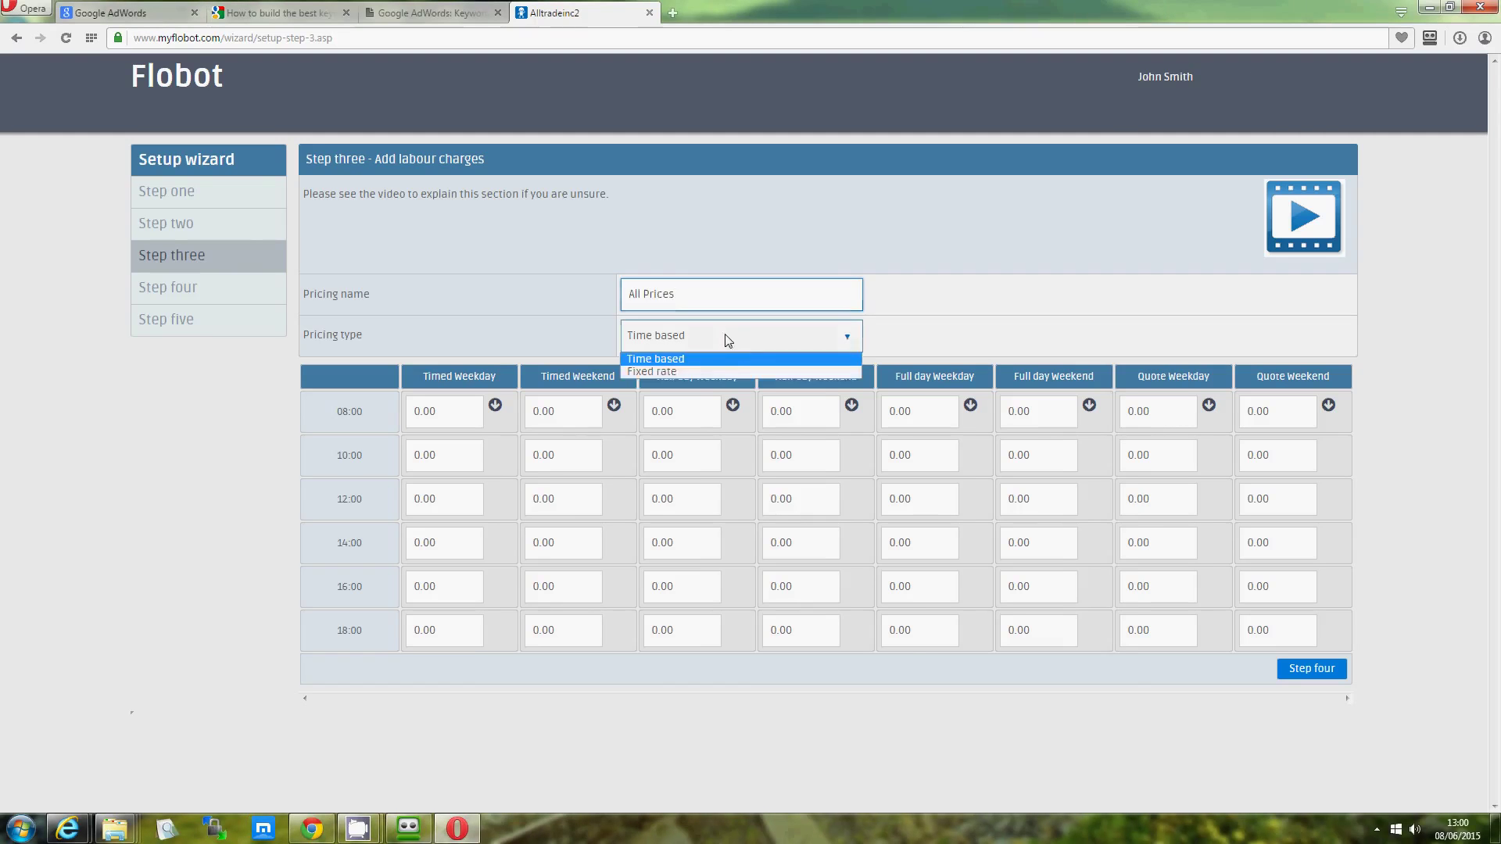
pyautogui.click(699, 372)
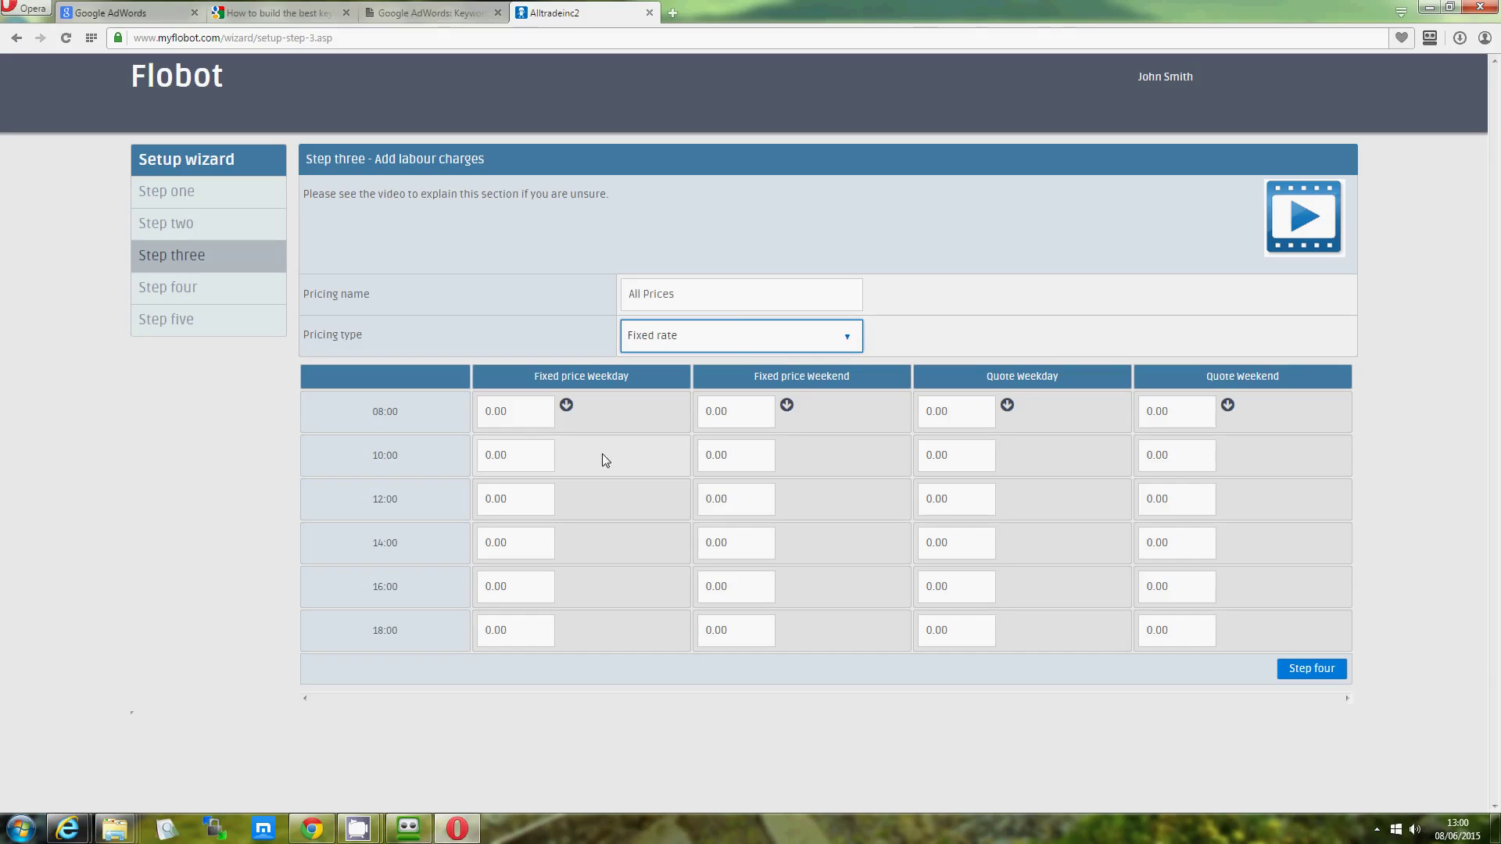
pyautogui.click(727, 302)
# Step: Toggle pricing to Time based and back to Fixed rate, then save the labour charges
pyautogui.moveTo(754, 295); pyautogui.dragTo(616, 300)
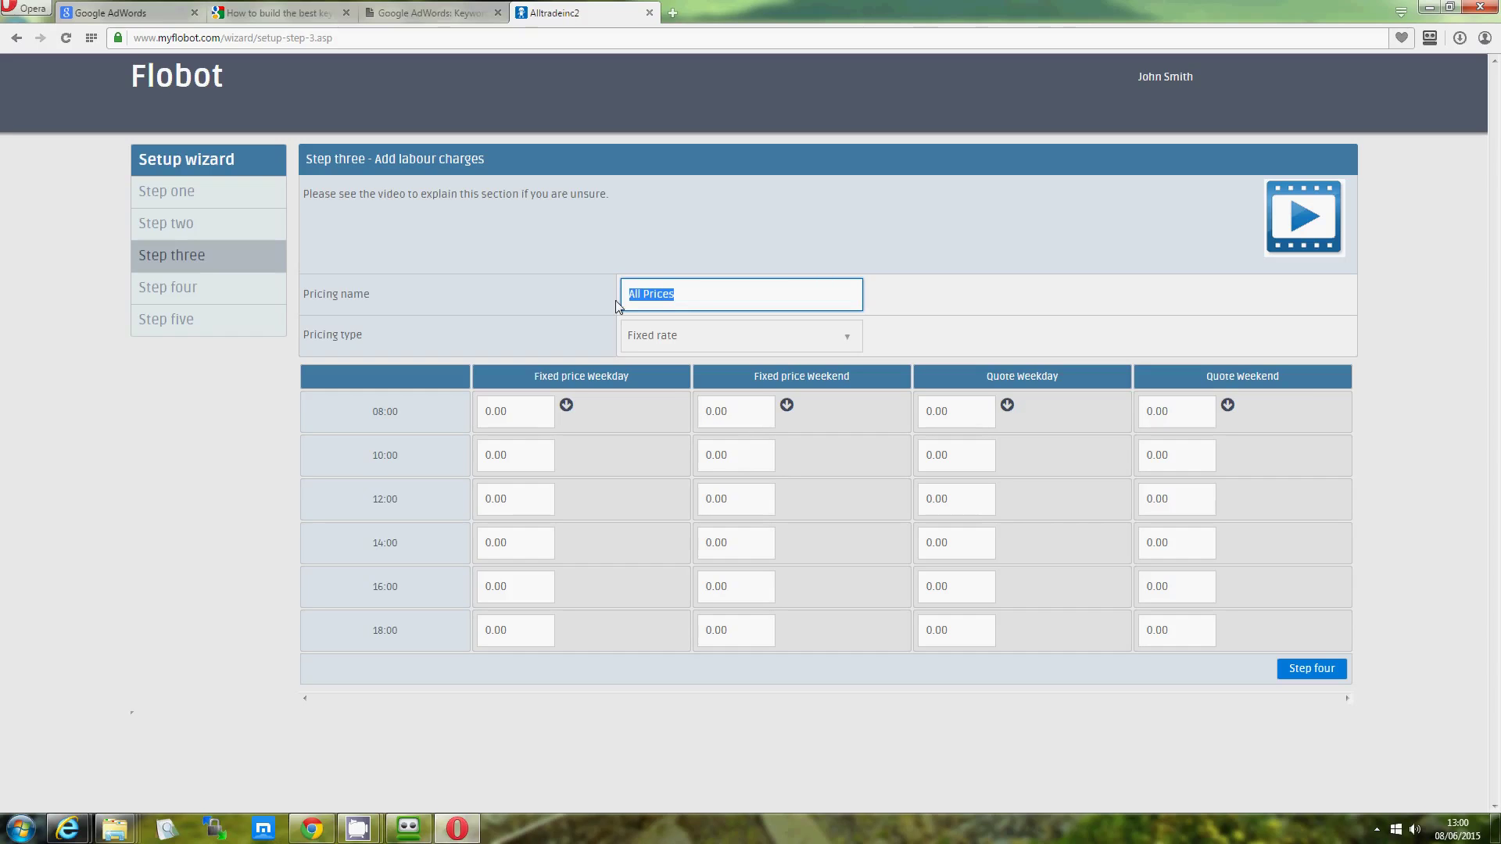
pyautogui.click(806, 343)
pyautogui.click(774, 374)
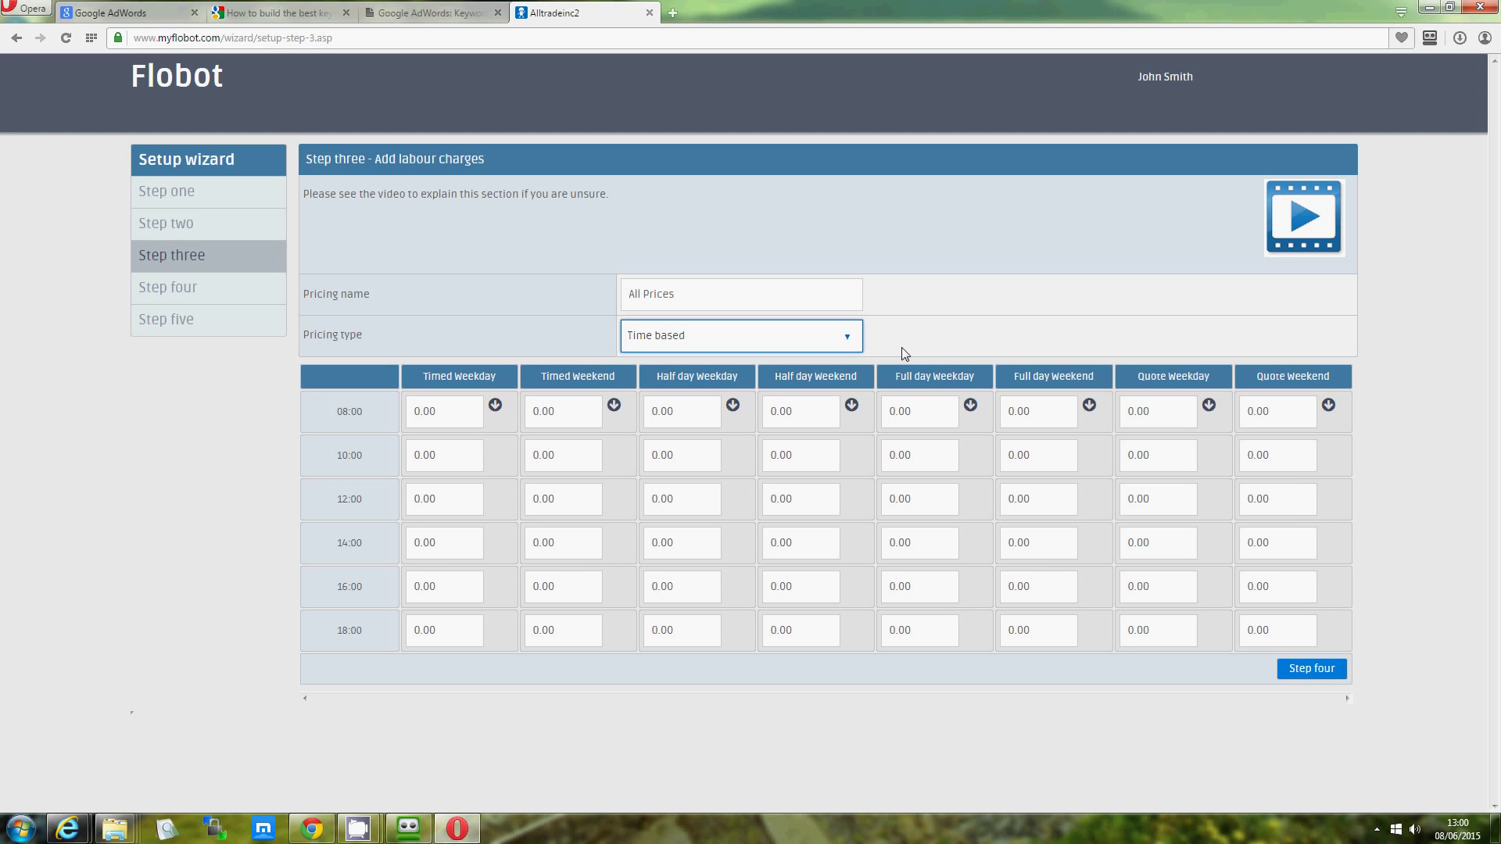
pyautogui.click(735, 342)
pyautogui.click(699, 380)
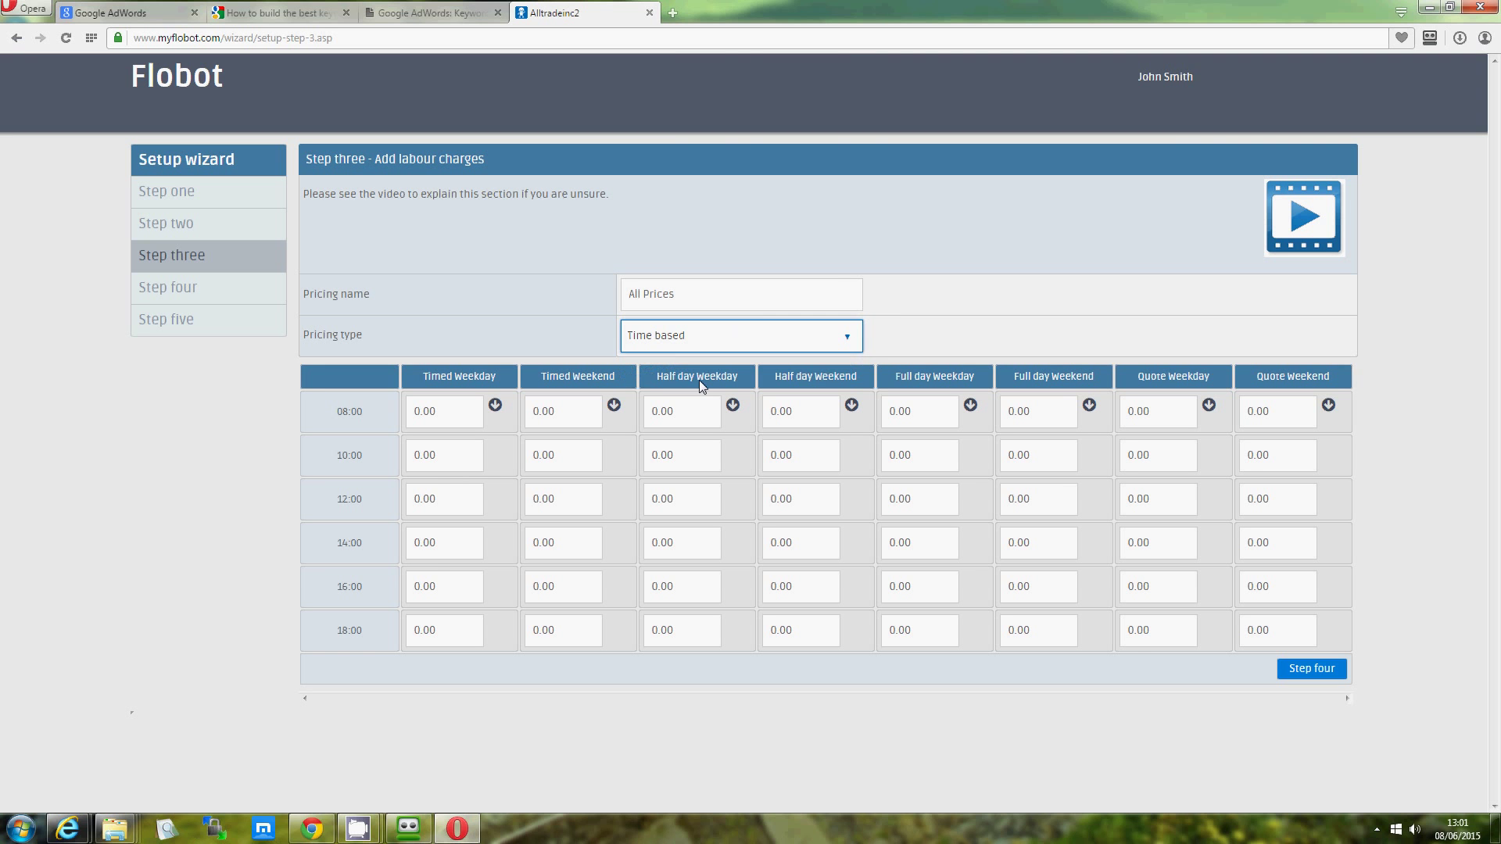
pyautogui.click(757, 356)
pyautogui.click(740, 369)
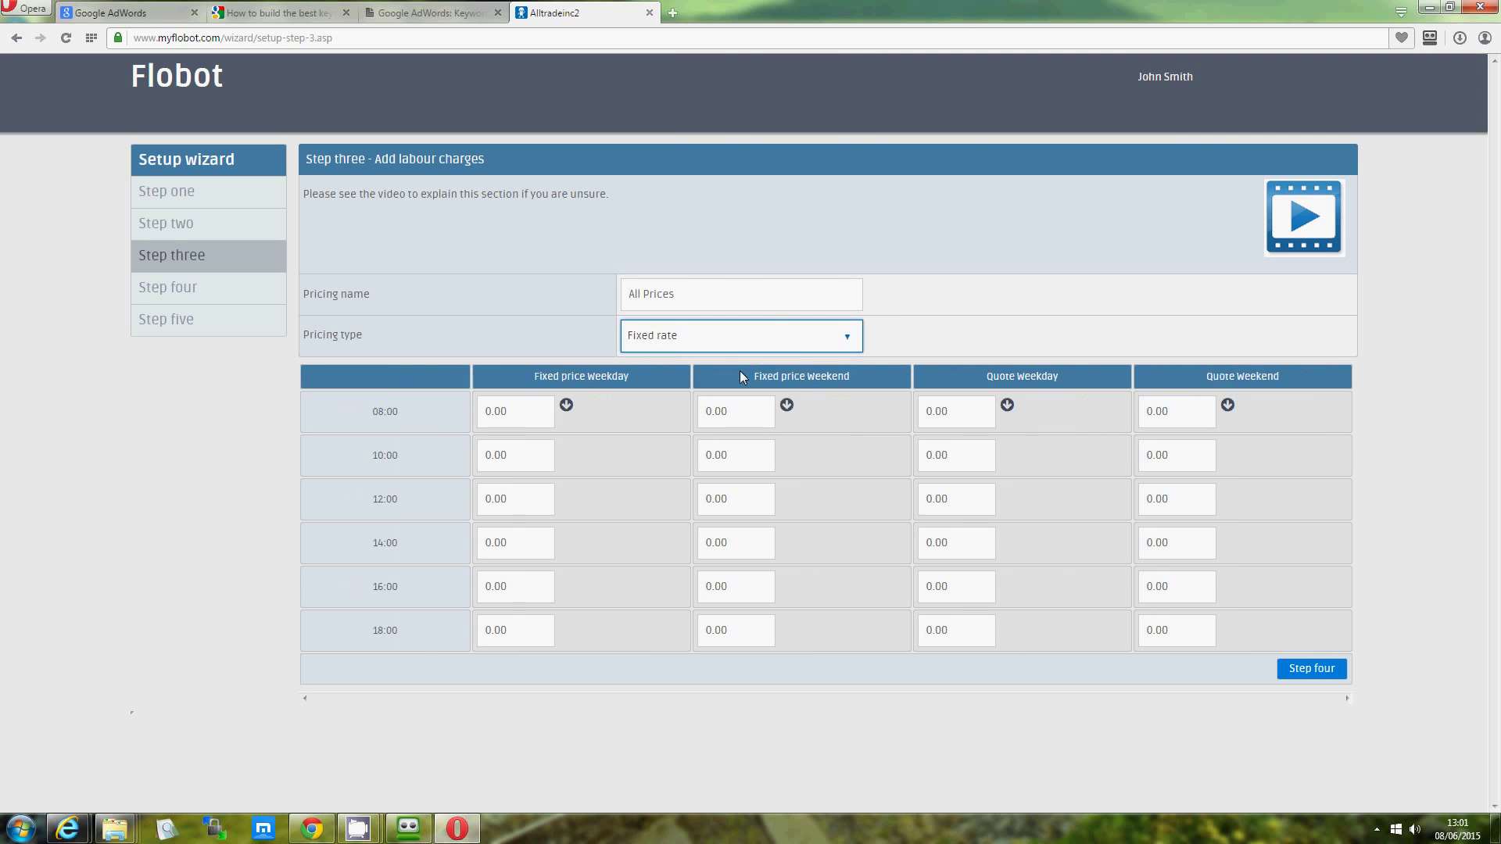
pyautogui.click(1323, 674)
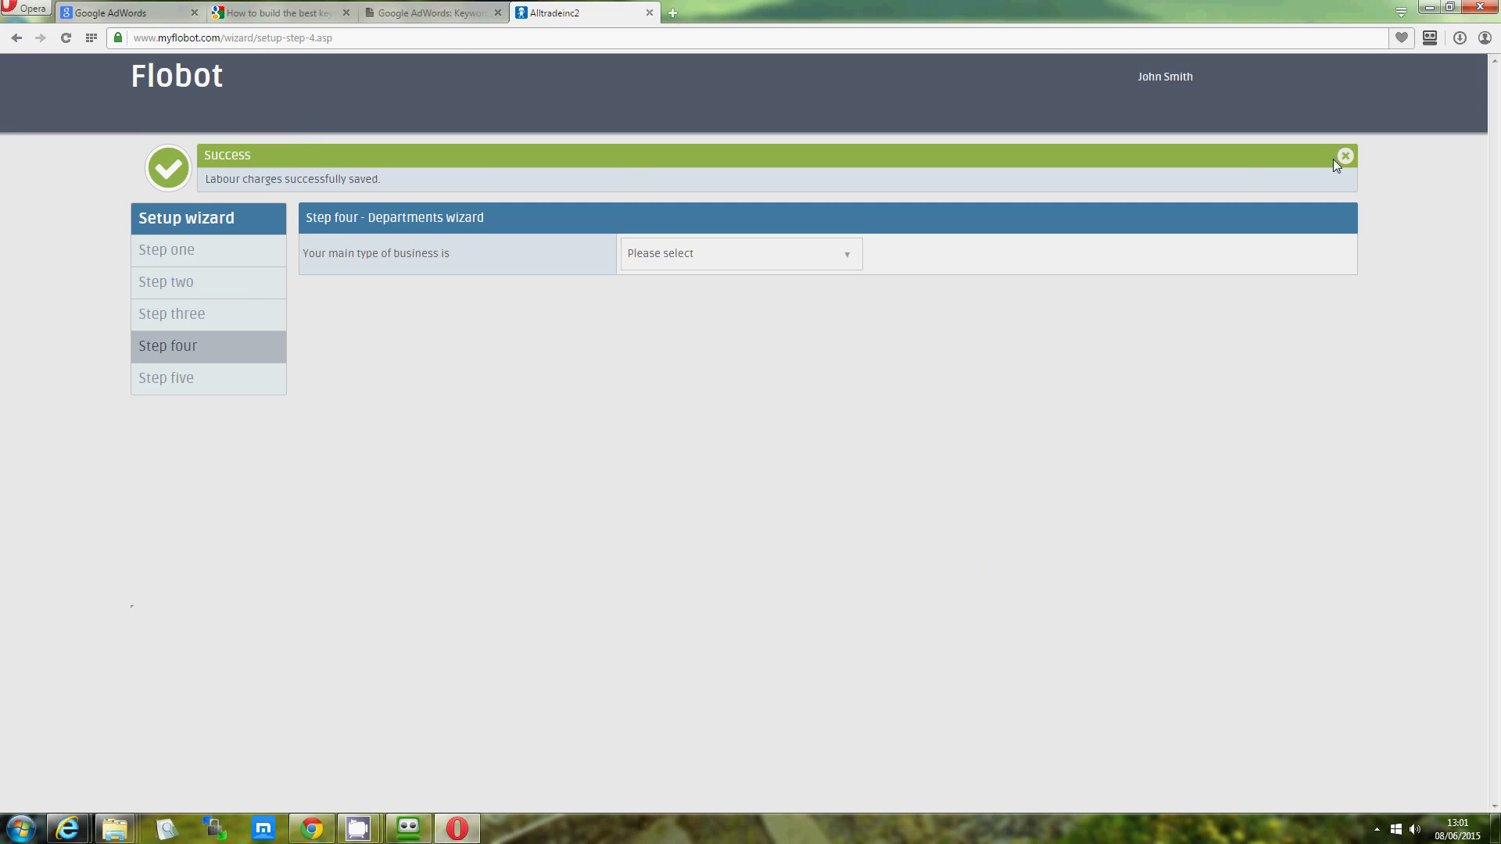
# Step: Dismiss the Success banner and browse the business types without choosing one
pyautogui.click(1344, 156)
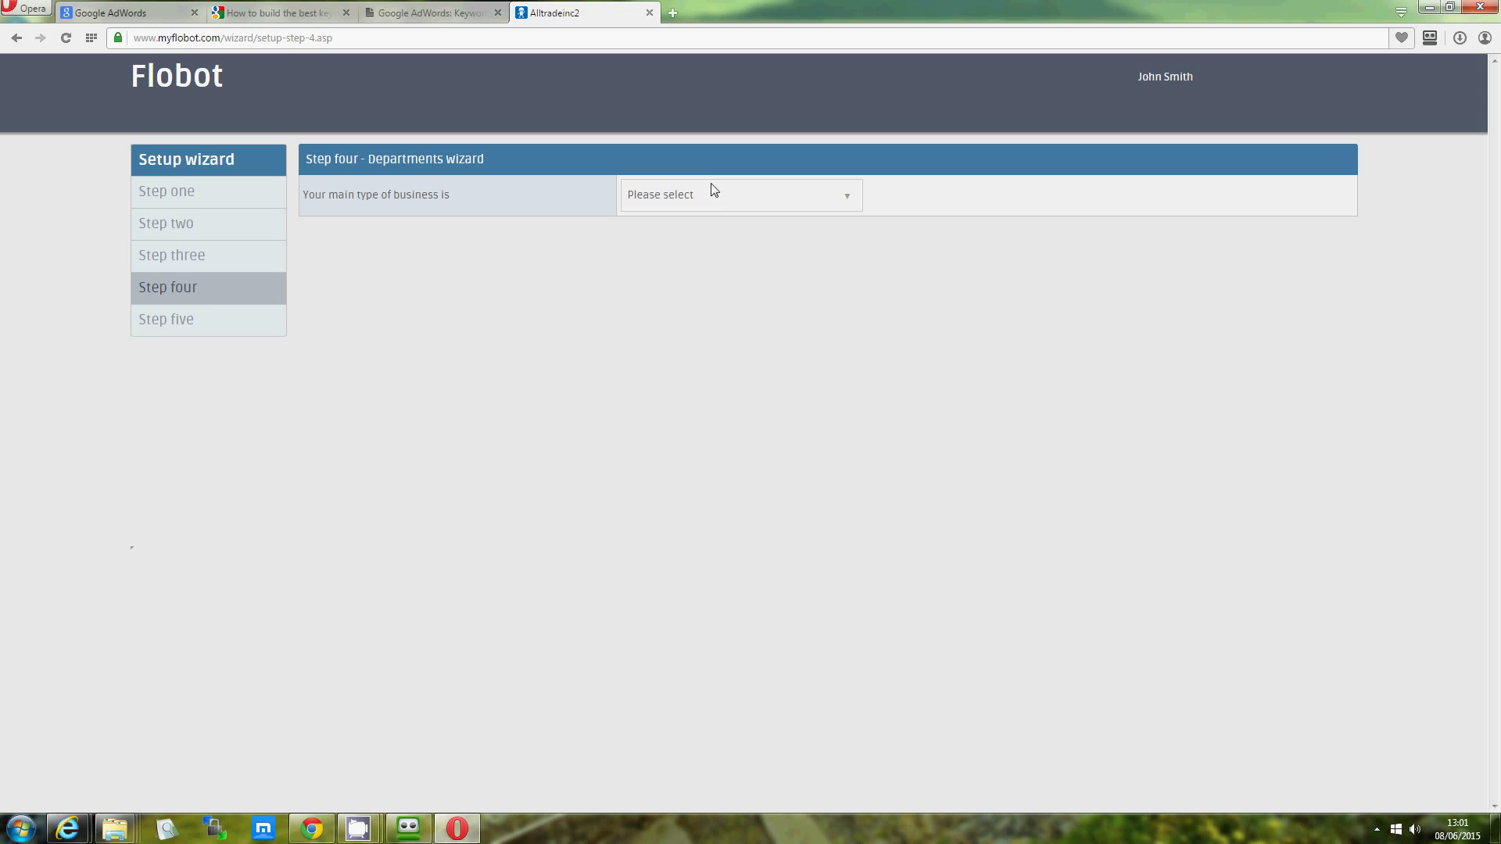
pyautogui.click(716, 197)
pyautogui.press('Down')
pyautogui.press('Down')
pyautogui.press('Down')
pyautogui.press('Down')
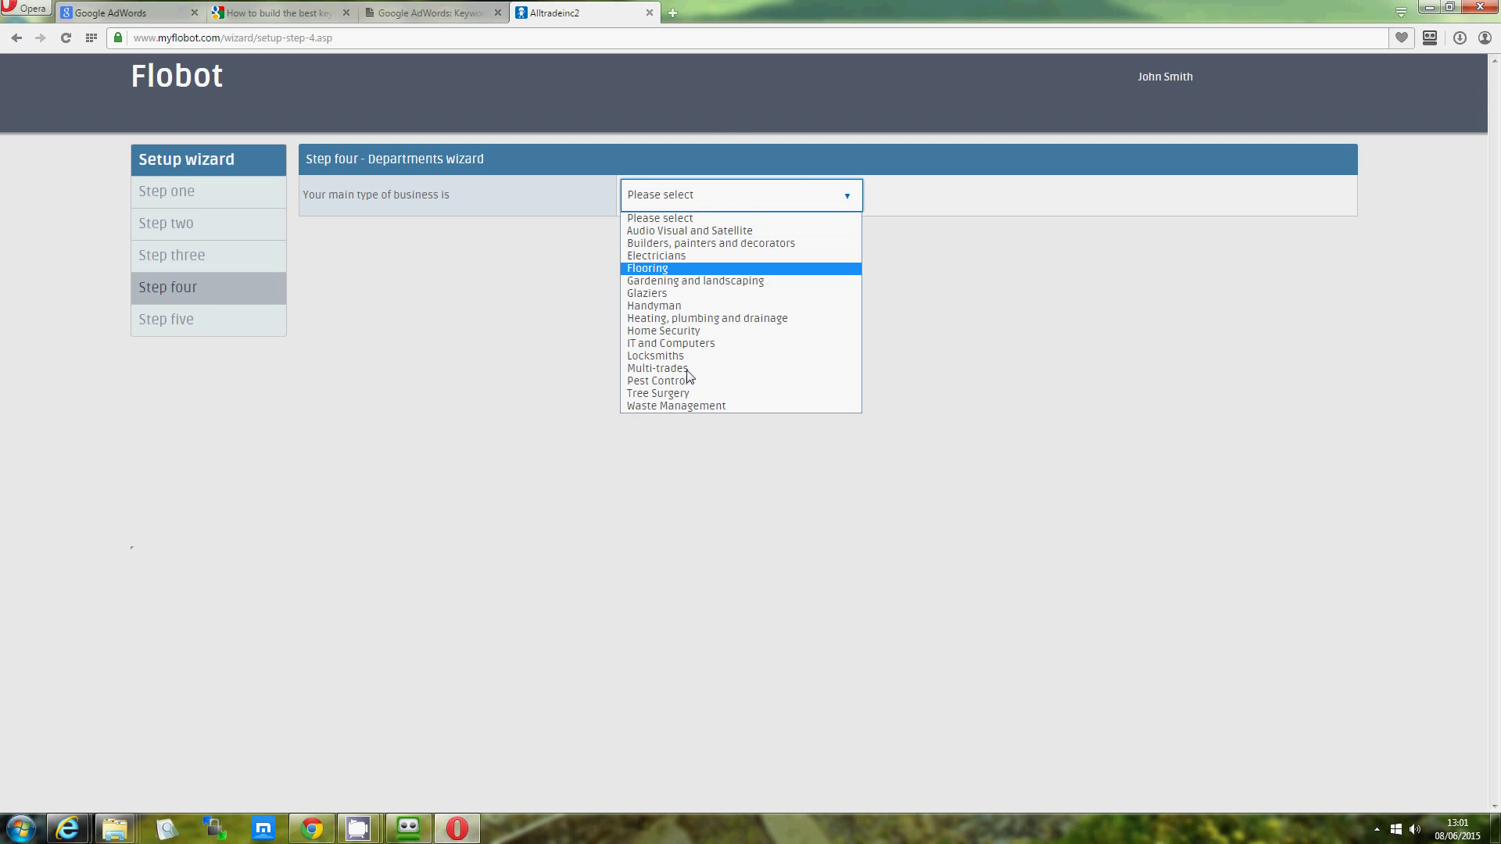
pyautogui.press('Down')
pyautogui.press('Down')
pyautogui.press('Down')
pyautogui.click(1013, 311)
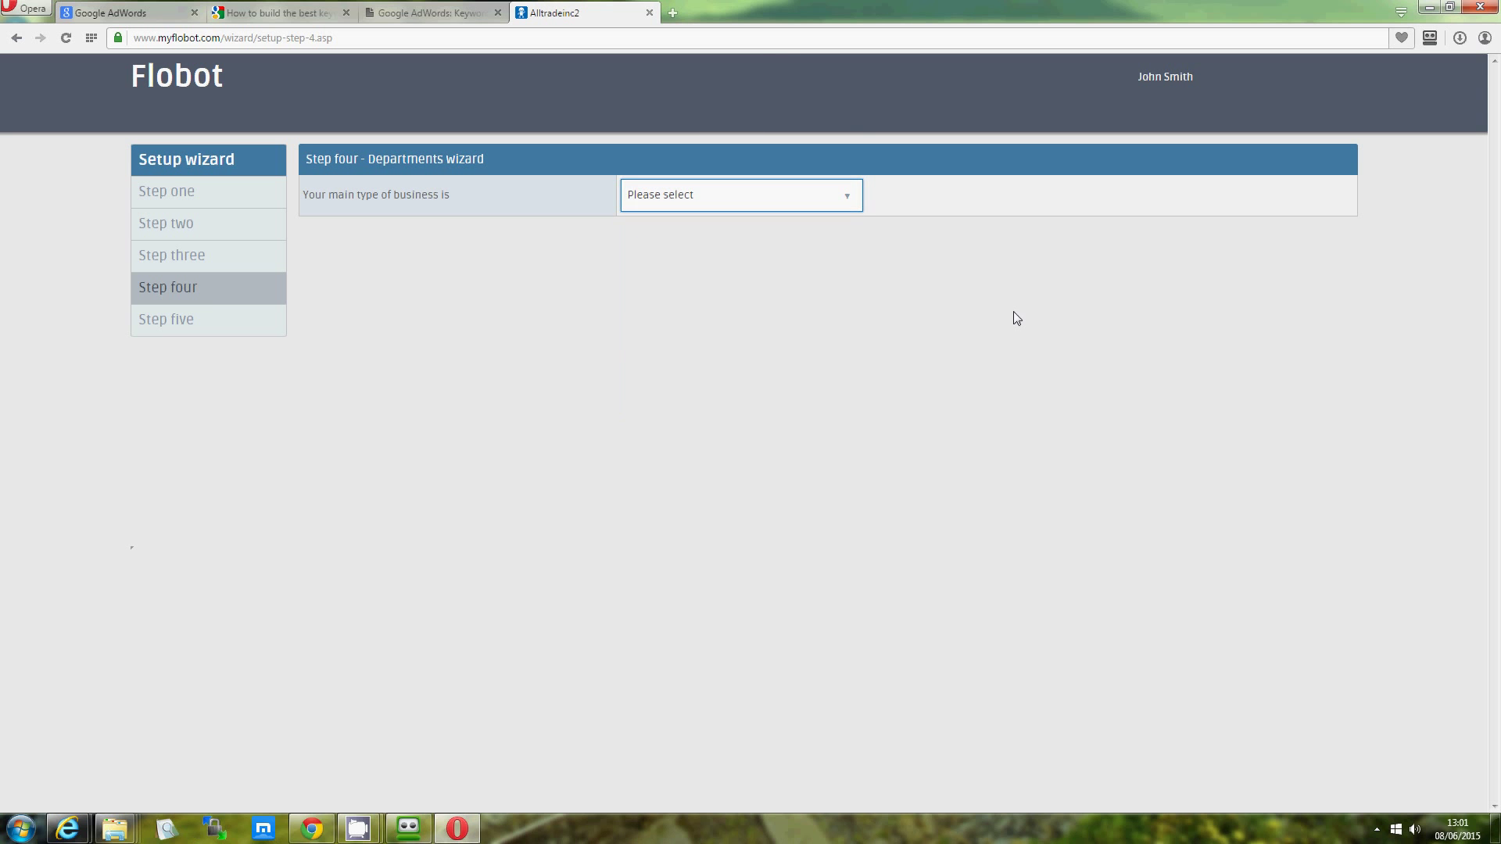